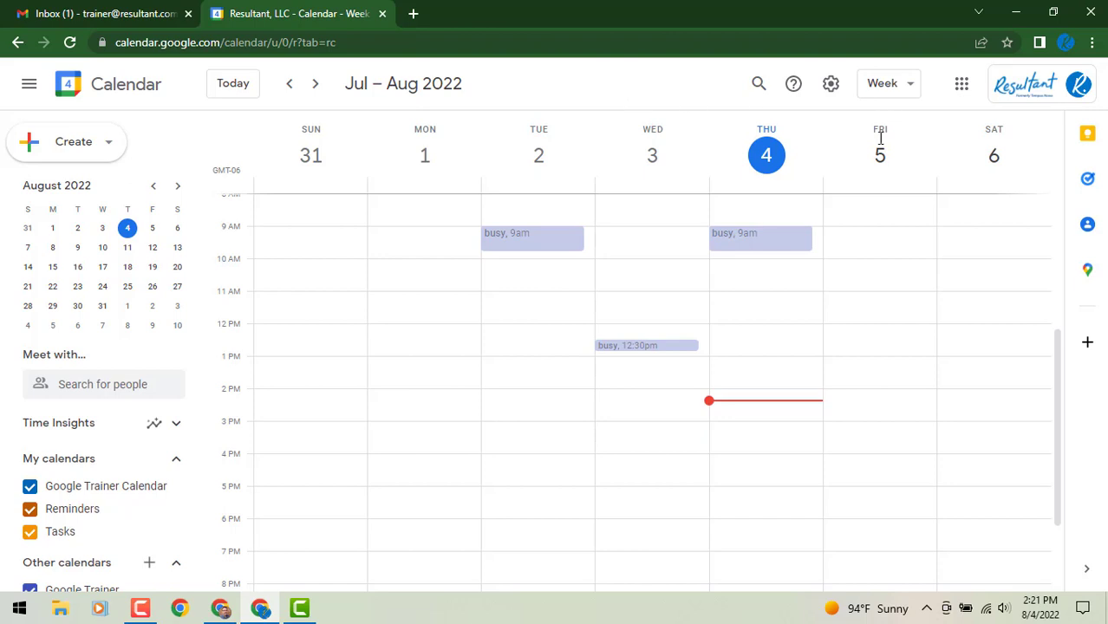
Create a Thursday 3:30pm event titled test1 with three trainer contacts, including Trainer1 and Trainer2, as guests
click(807, 452)
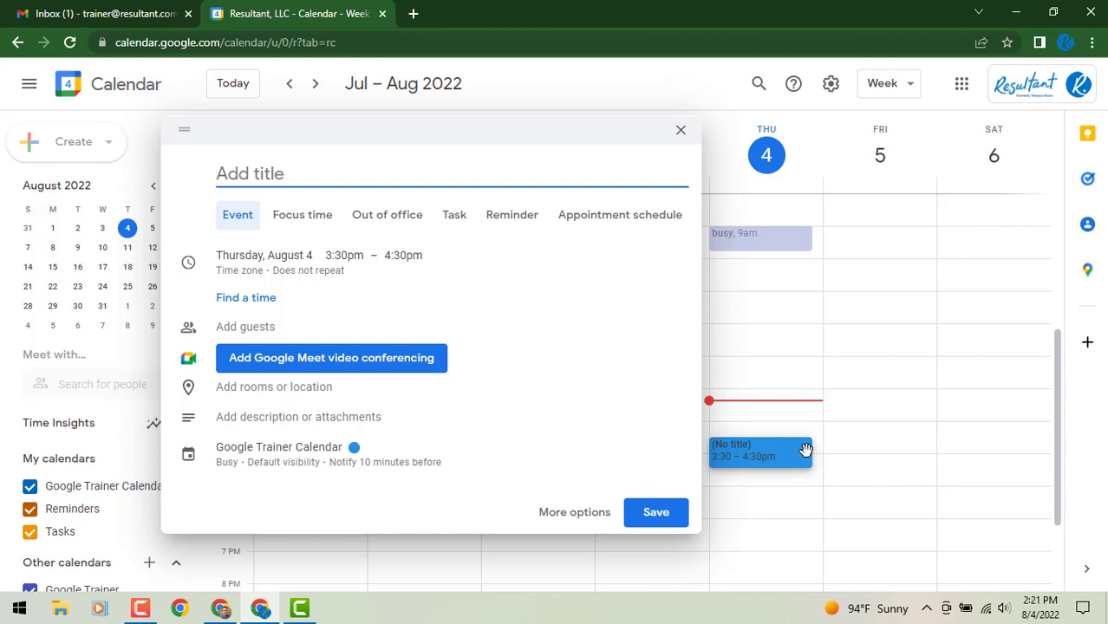
text(test1)
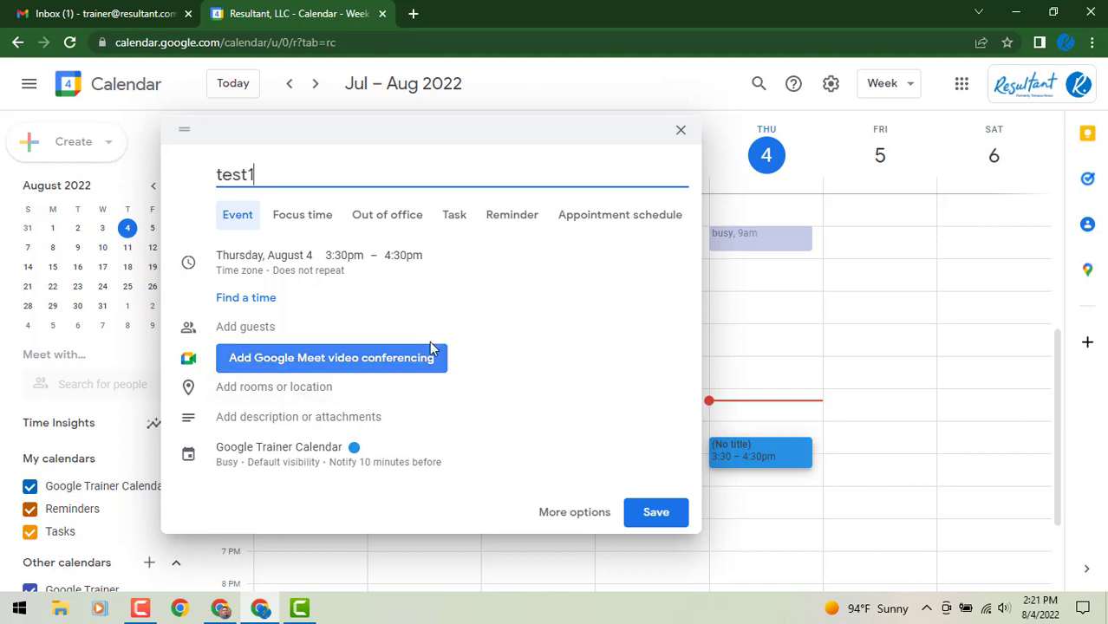
click(345, 321)
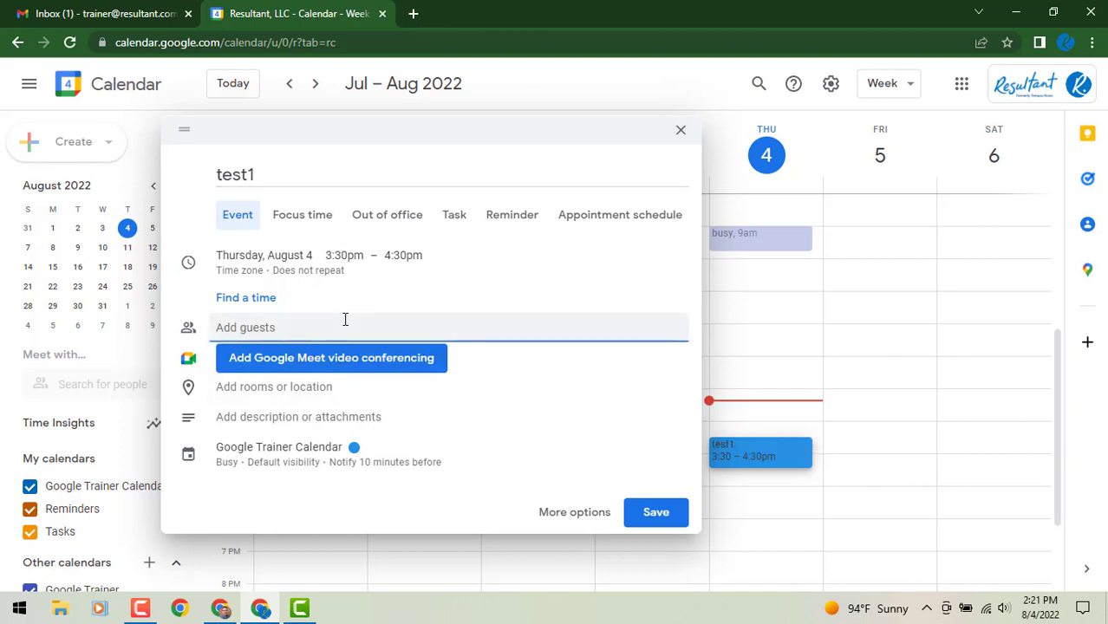
text(tr)
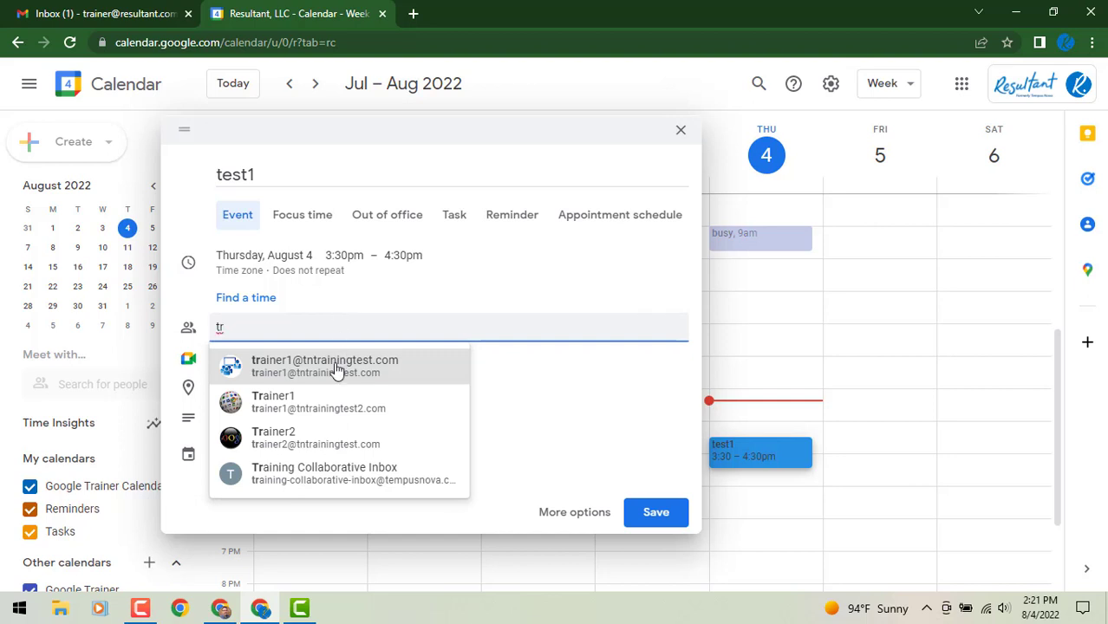
click(337, 369)
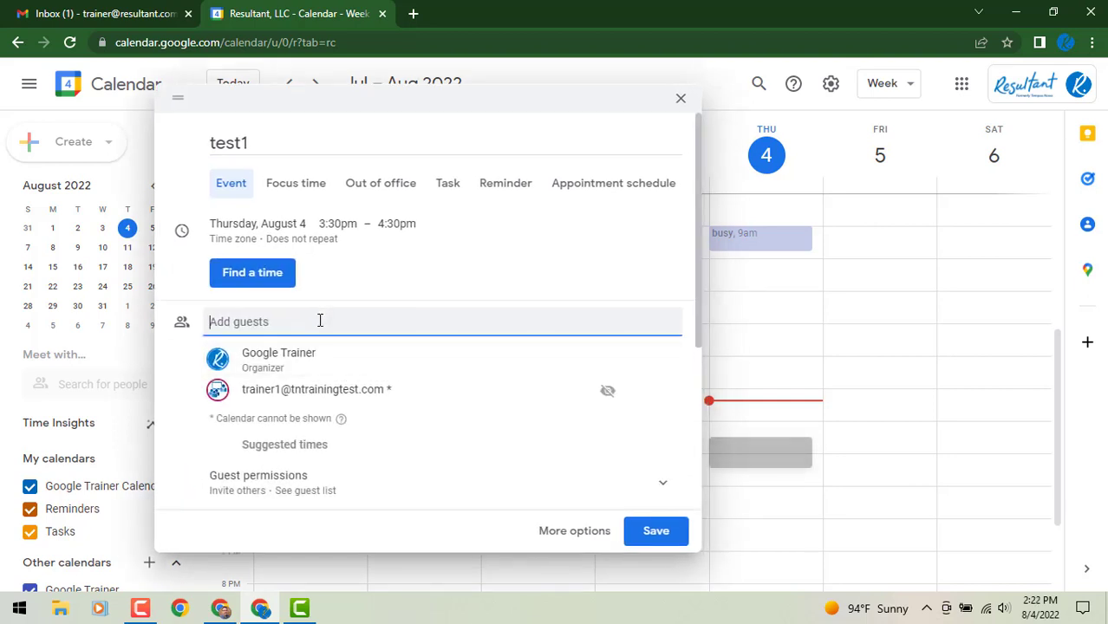
text(tr)
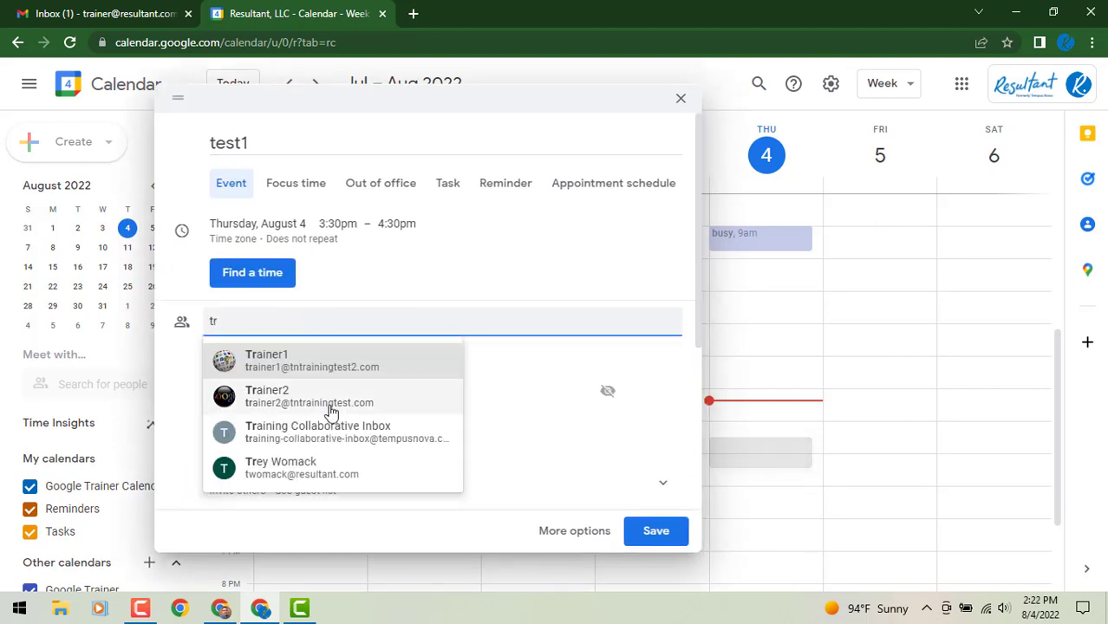
click(330, 403)
text(tr)
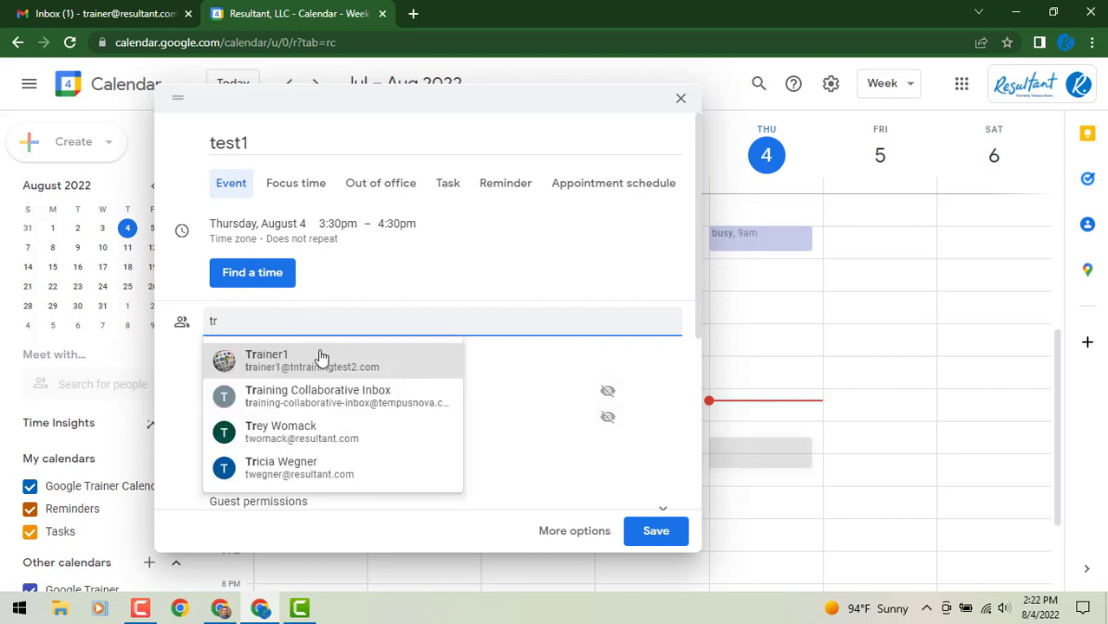
click(320, 358)
mouse_move(321, 358)
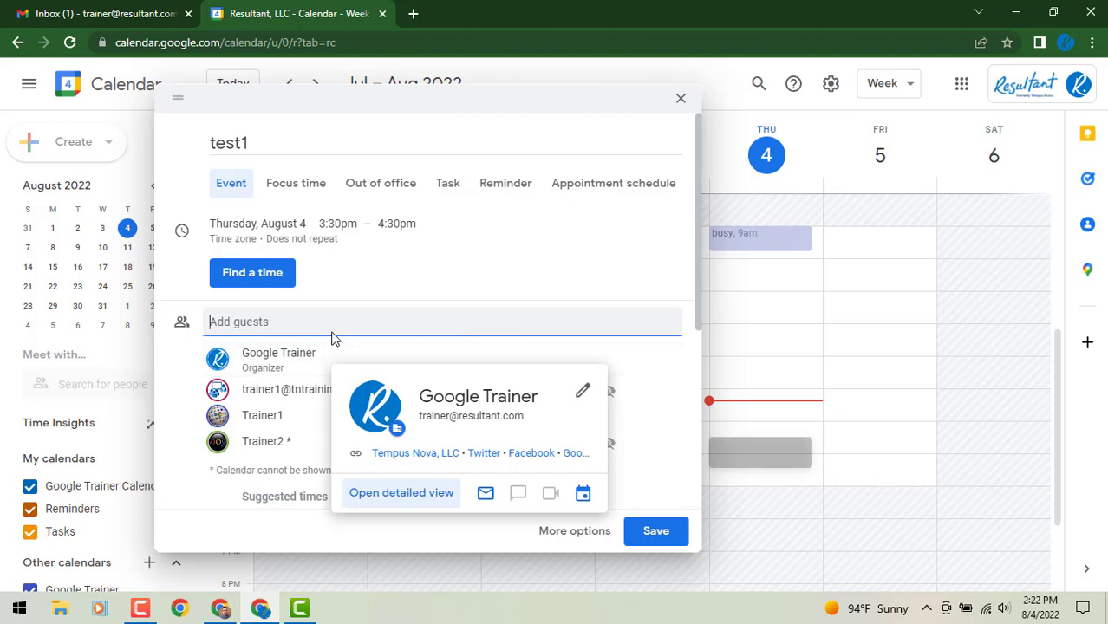
scroll(330, 332, down, 5)
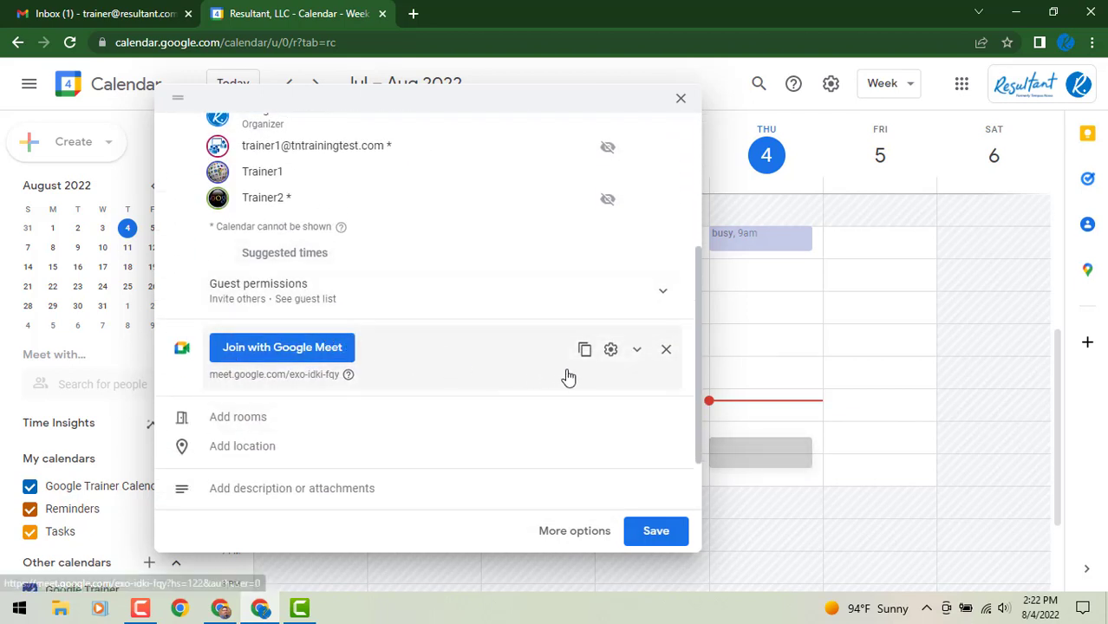
Enable Host management and Attendance tracking in the Meet call's host controls
click(612, 350)
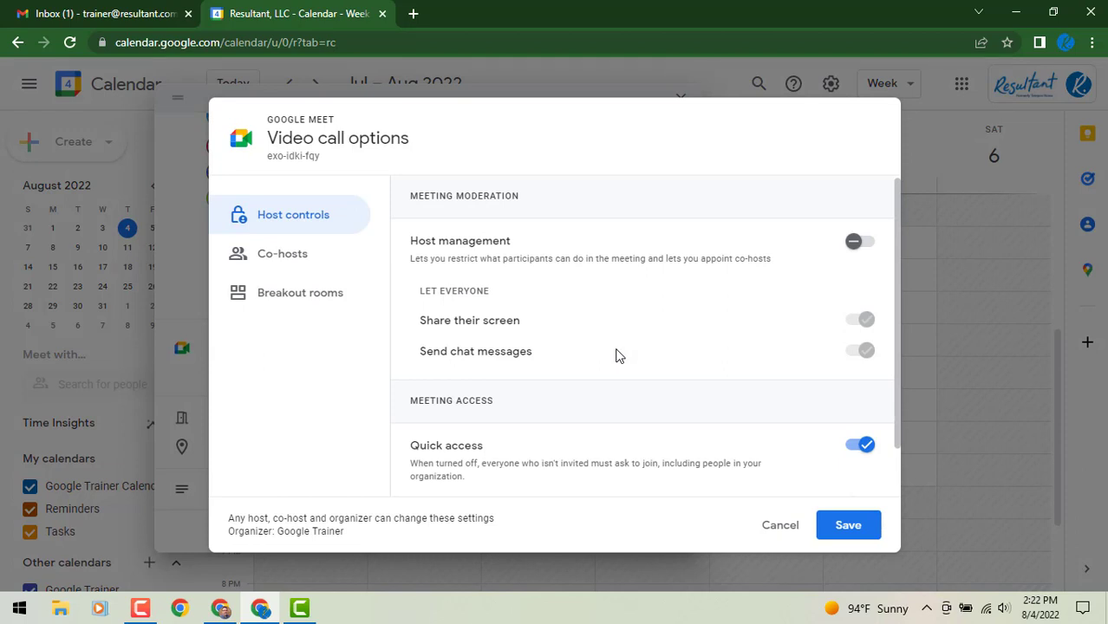
click(868, 249)
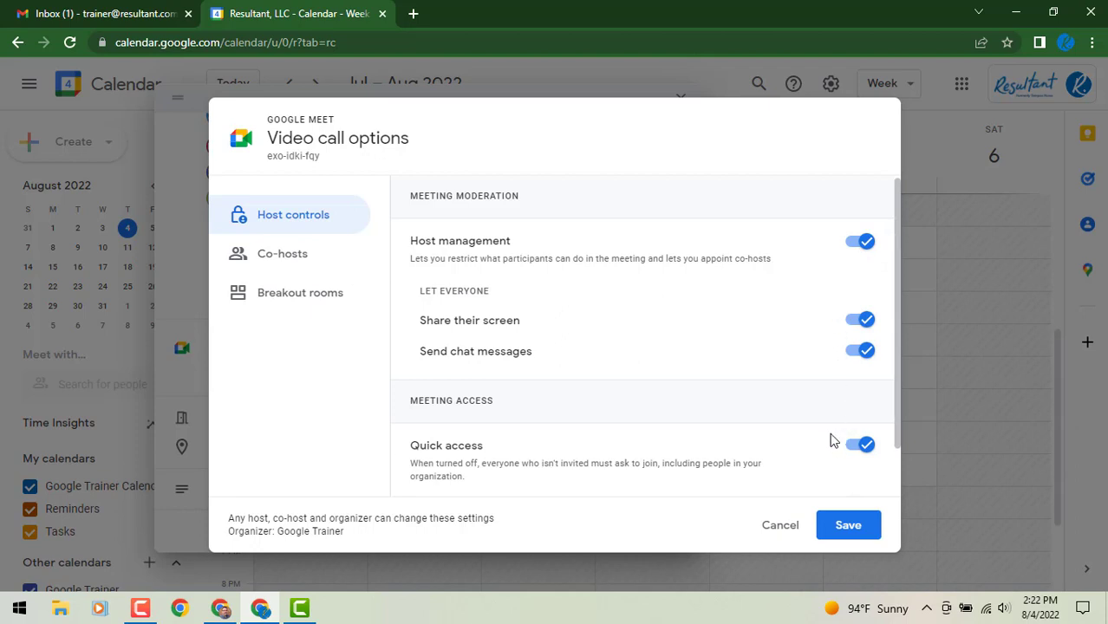
scroll(829, 438, down, 1)
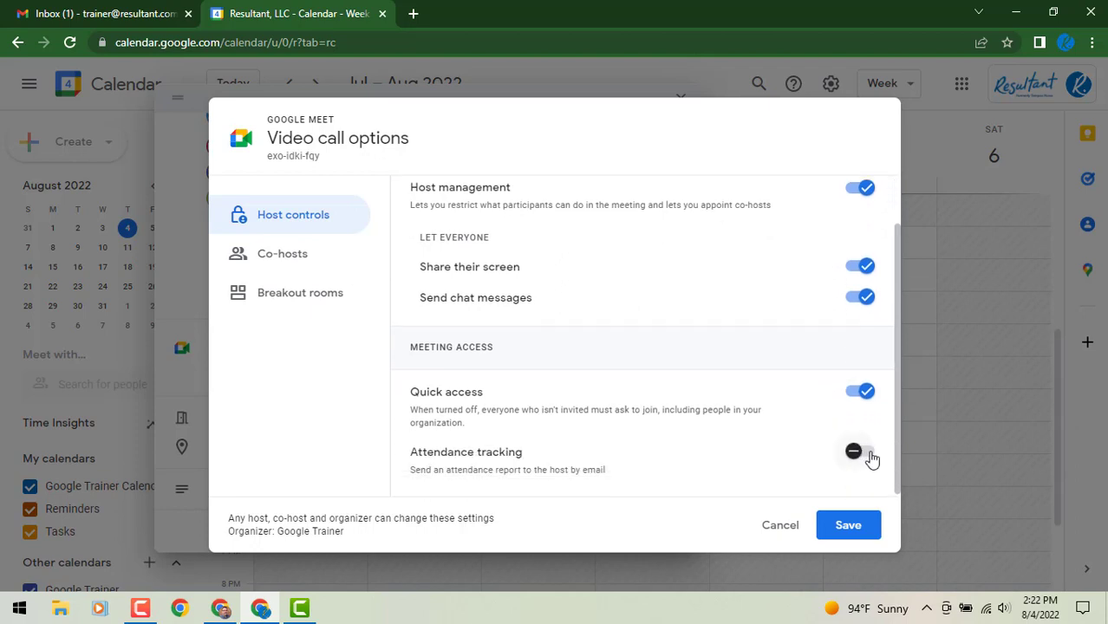
click(858, 452)
Add Trainer1 as a co-host in the Meet call's Co-hosts settings
click(290, 259)
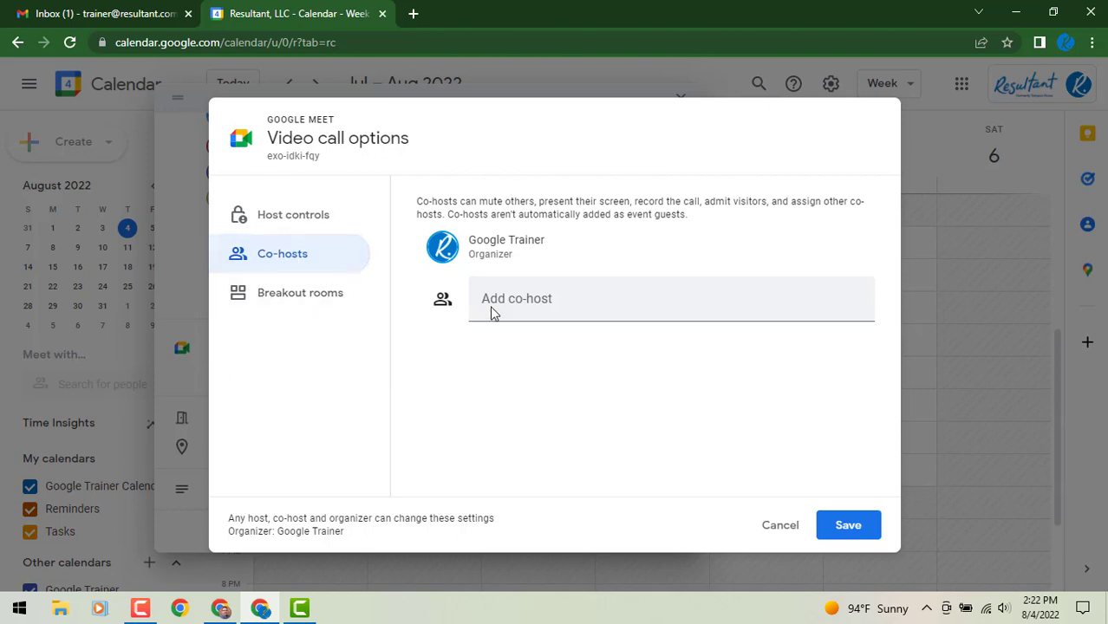
click(551, 302)
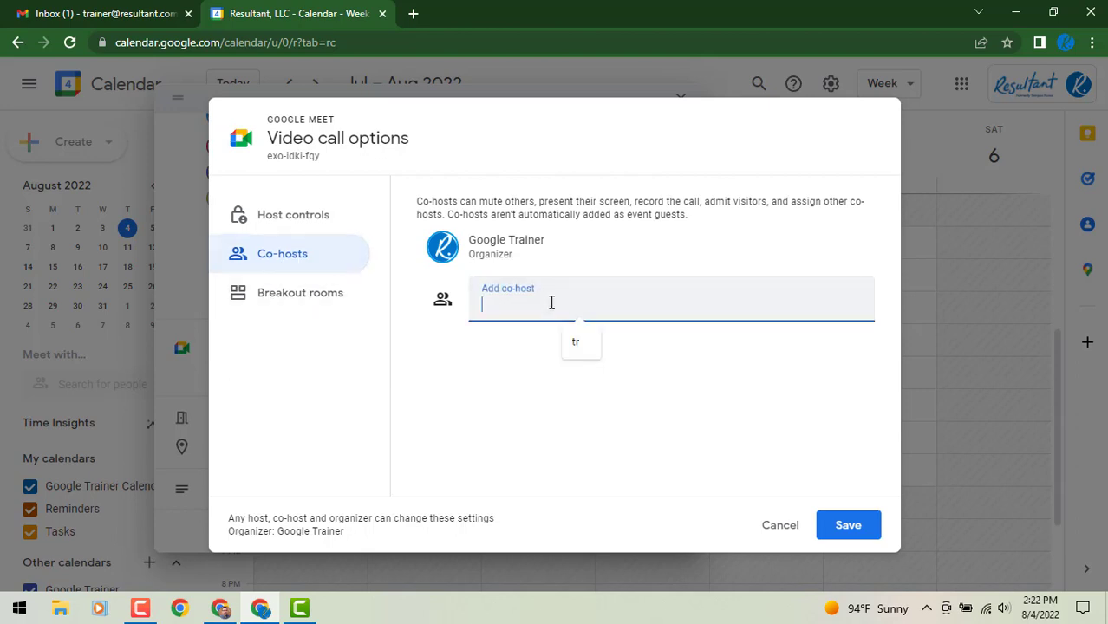
text(tr)
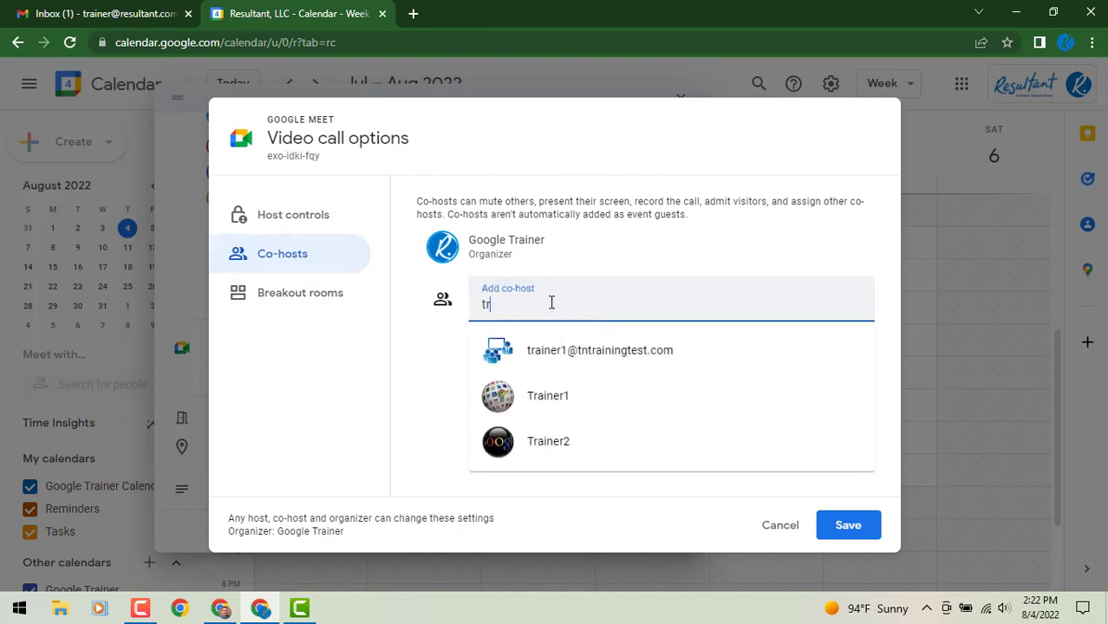
click(546, 413)
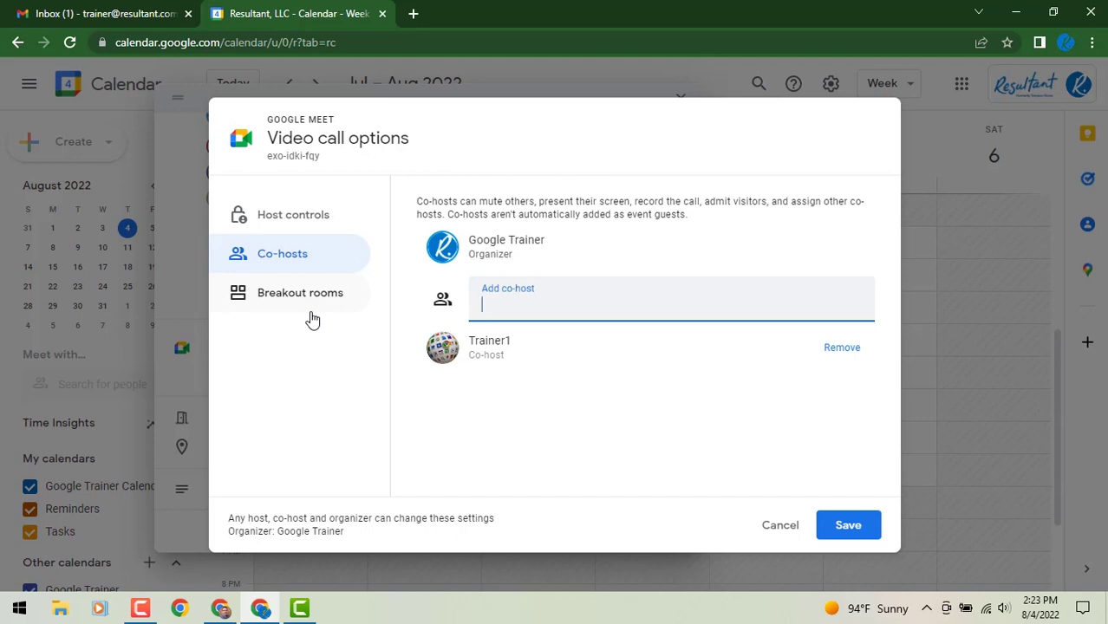
Discard the unsaved test1 event, then cancel a trial 4 PM Thursday event
click(780, 526)
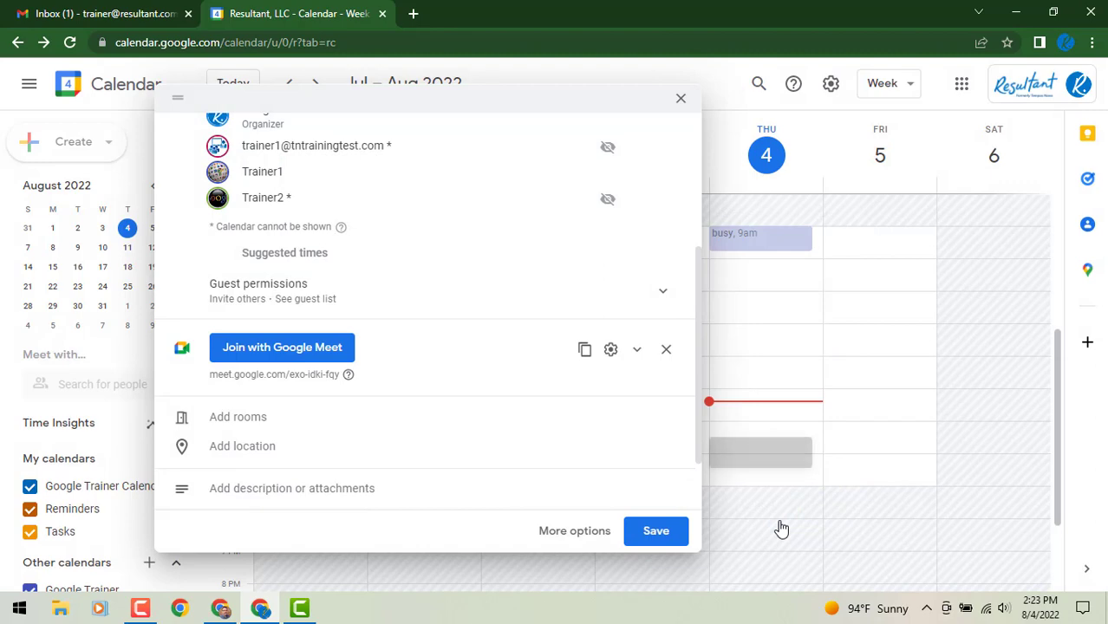
click(680, 98)
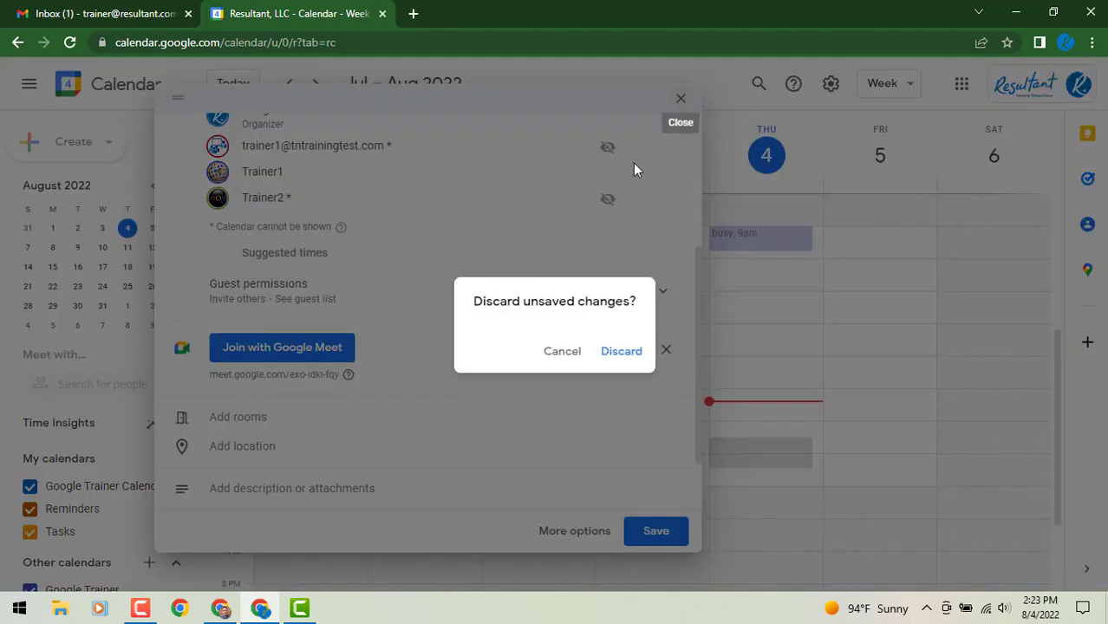
click(620, 352)
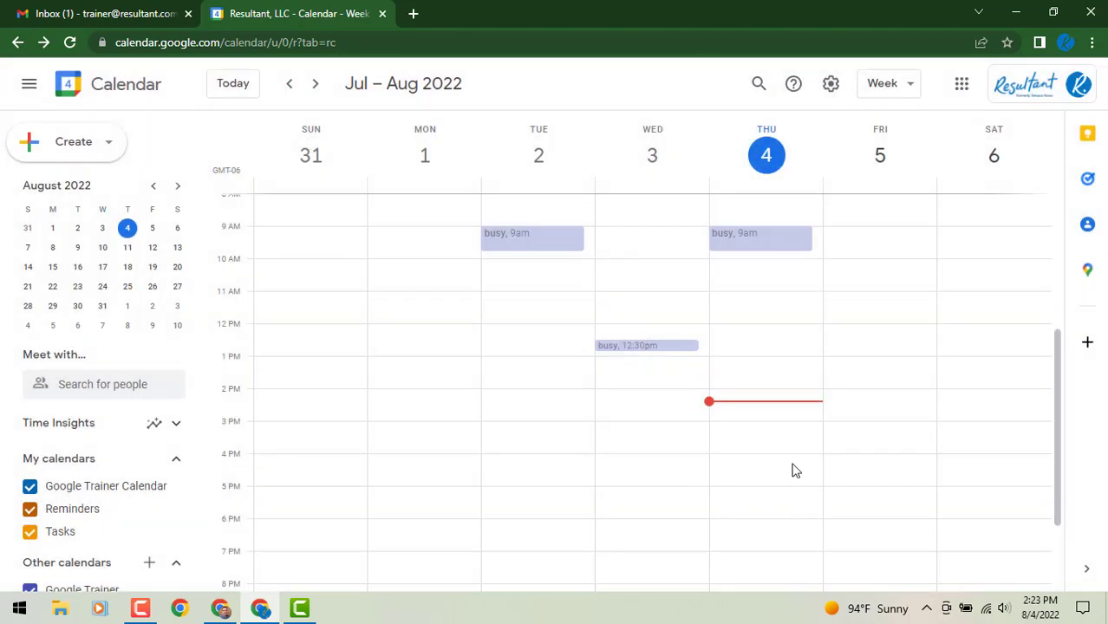
click(748, 465)
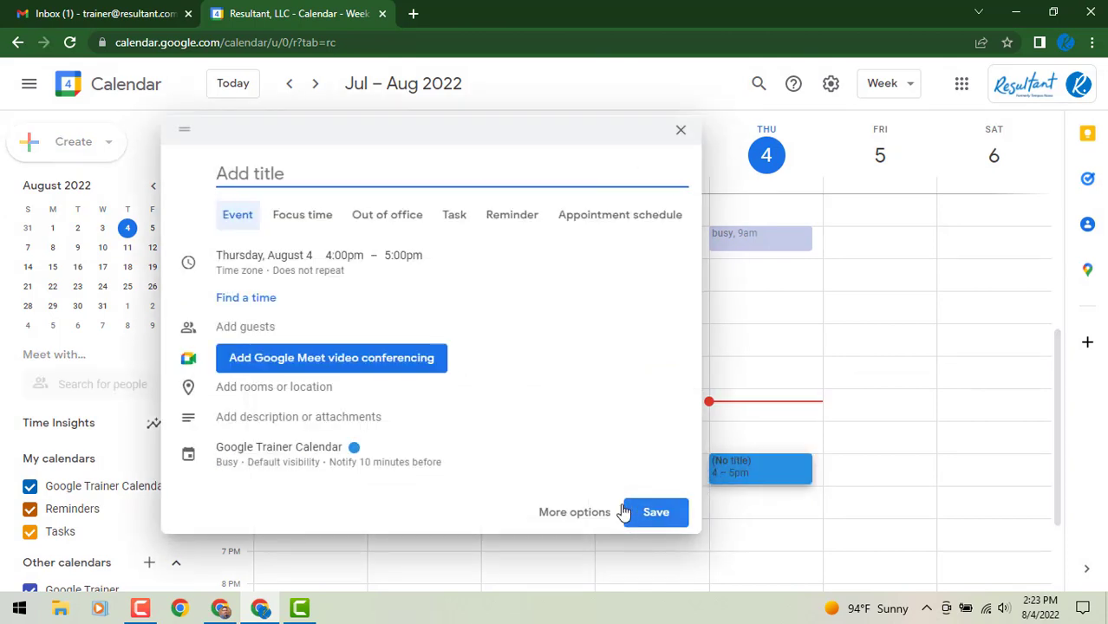
click(681, 131)
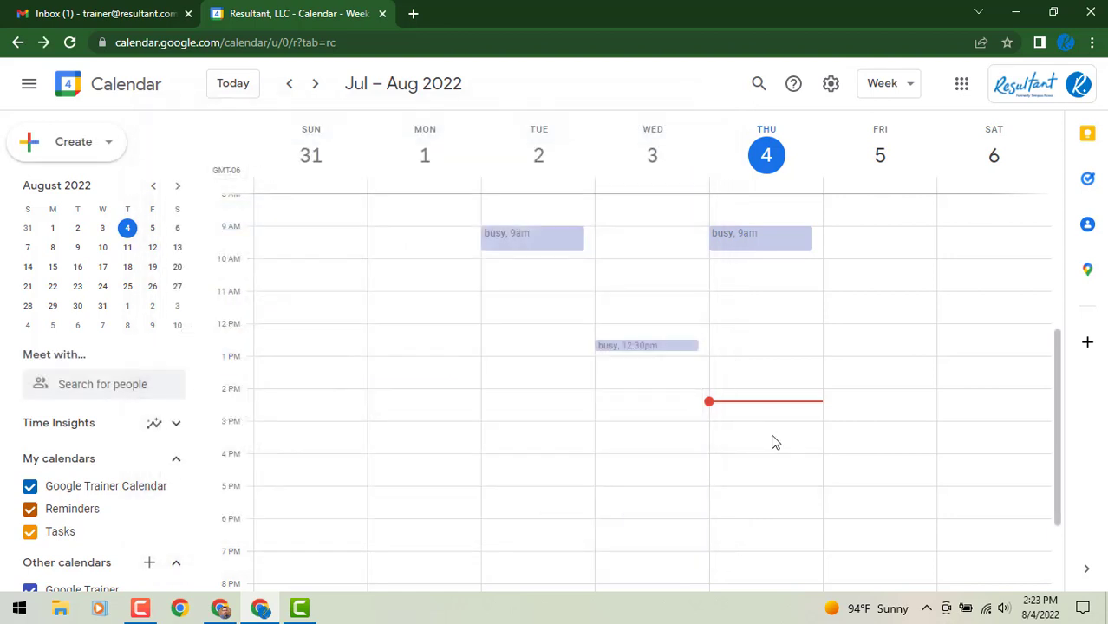
Create a 3–4pm Aug 4 event titled test2 inviting three trainers, including Trainer1 and Trainer2
click(775, 442)
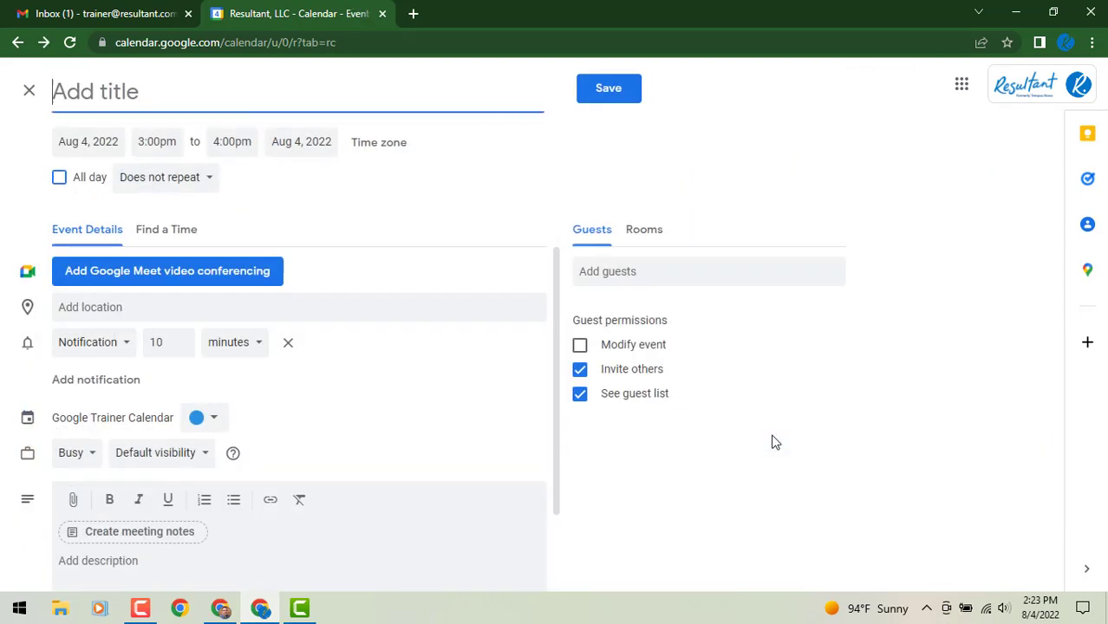
text(tes)
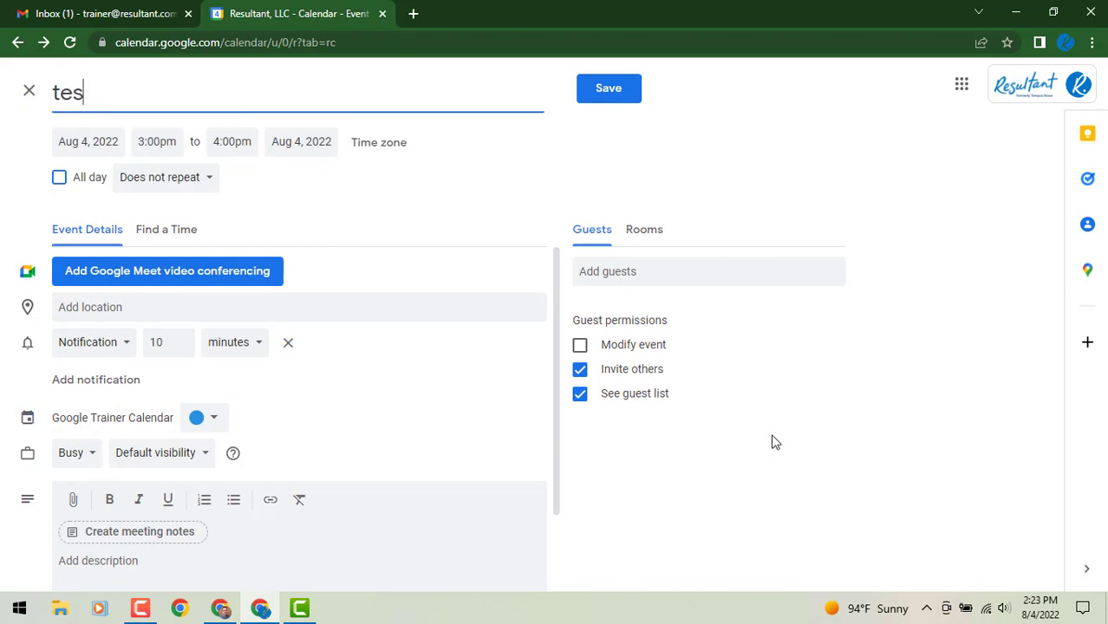
text(t2)
click(673, 267)
click(680, 345)
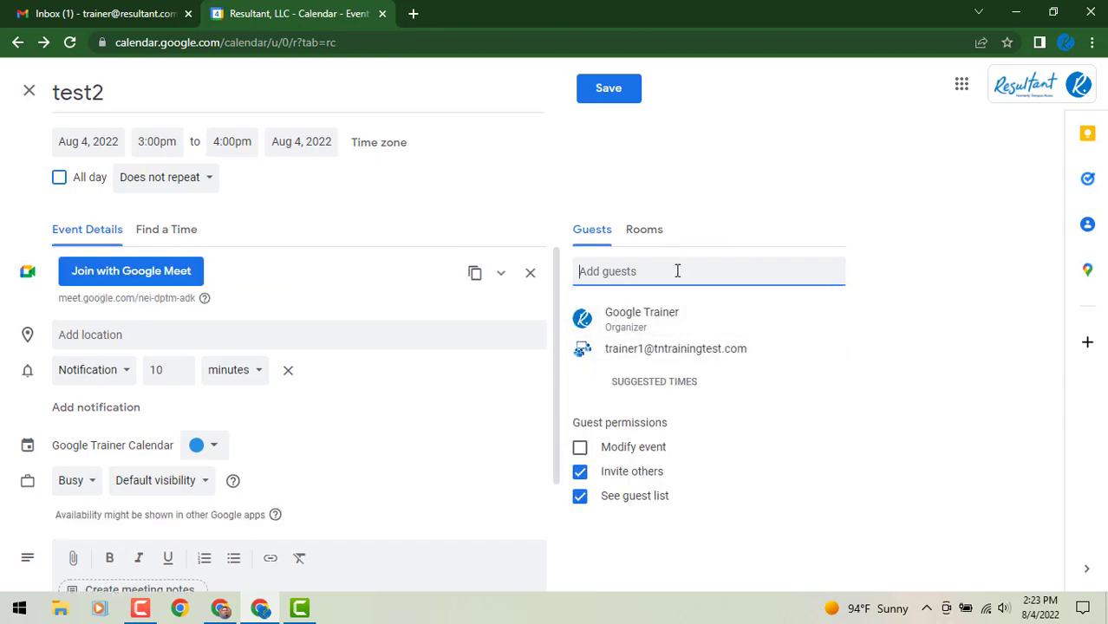
click(677, 271)
click(669, 368)
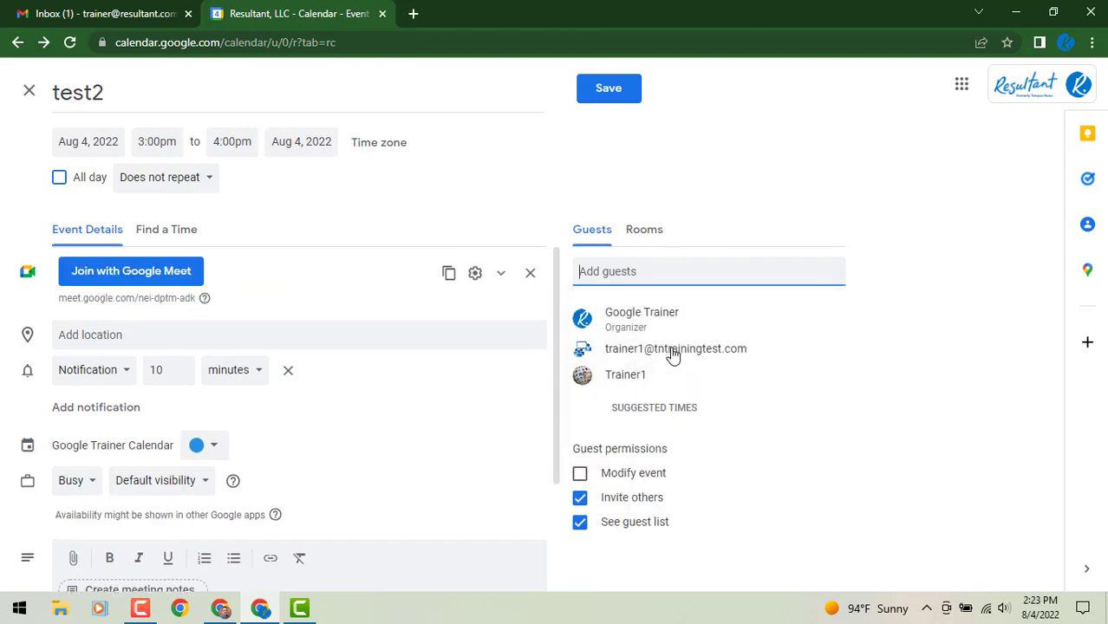
click(655, 270)
click(671, 309)
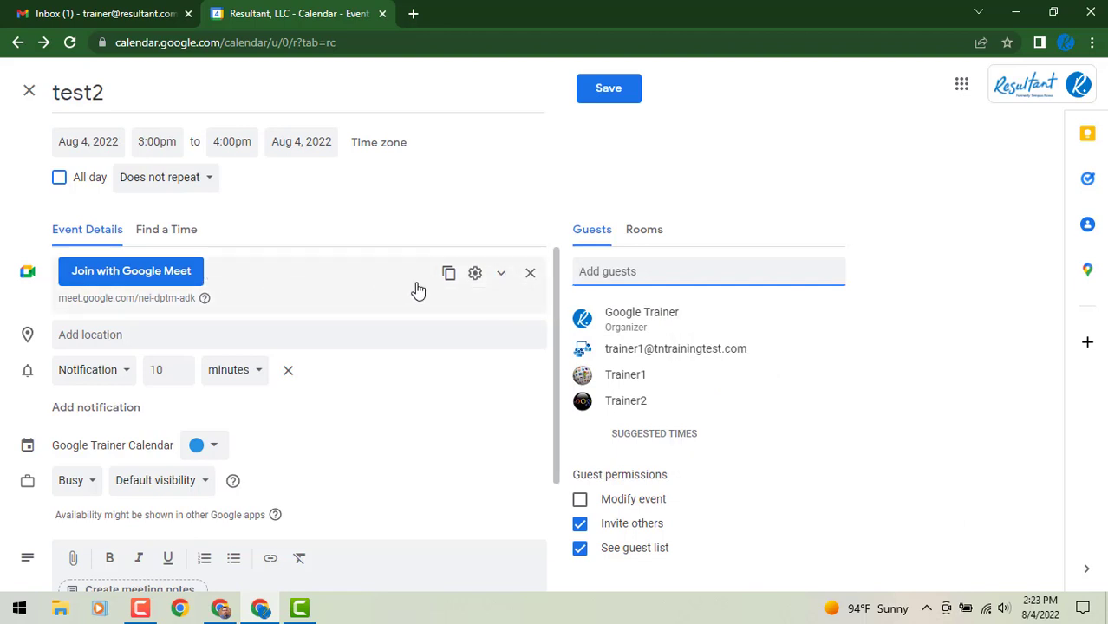
Switch on Host management in the test2 event's Meet video call options
click(476, 273)
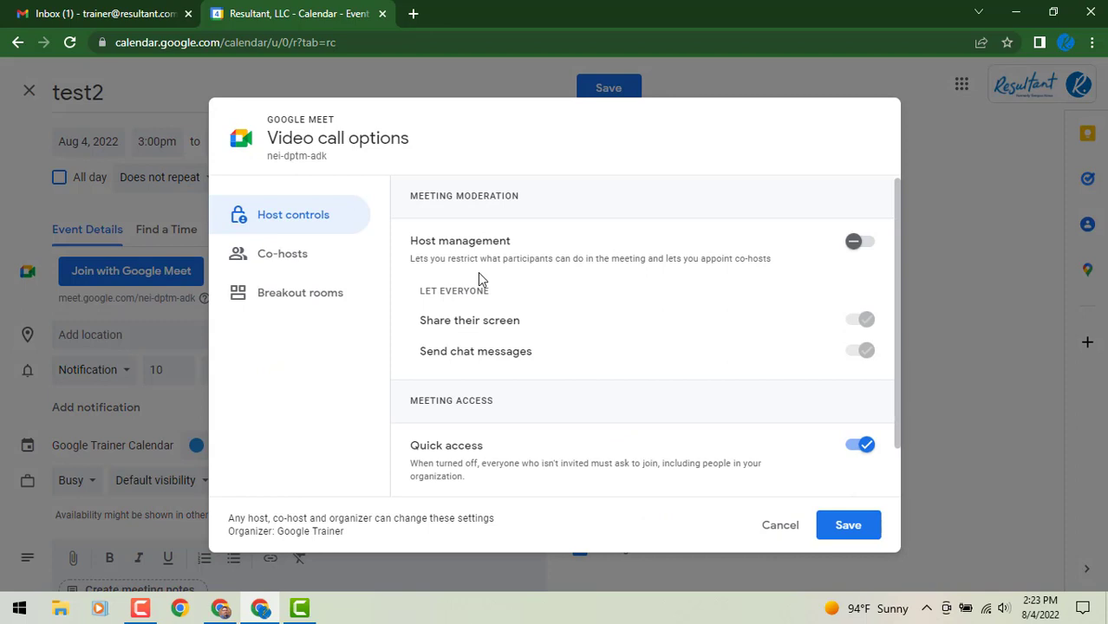
click(871, 249)
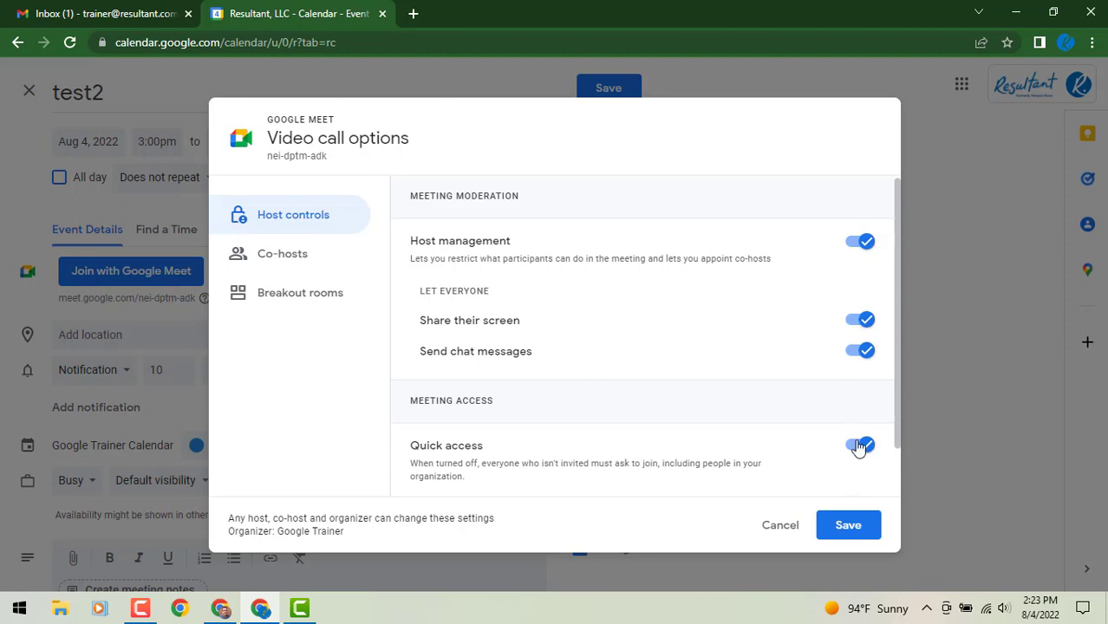
scroll(858, 447, down, 1)
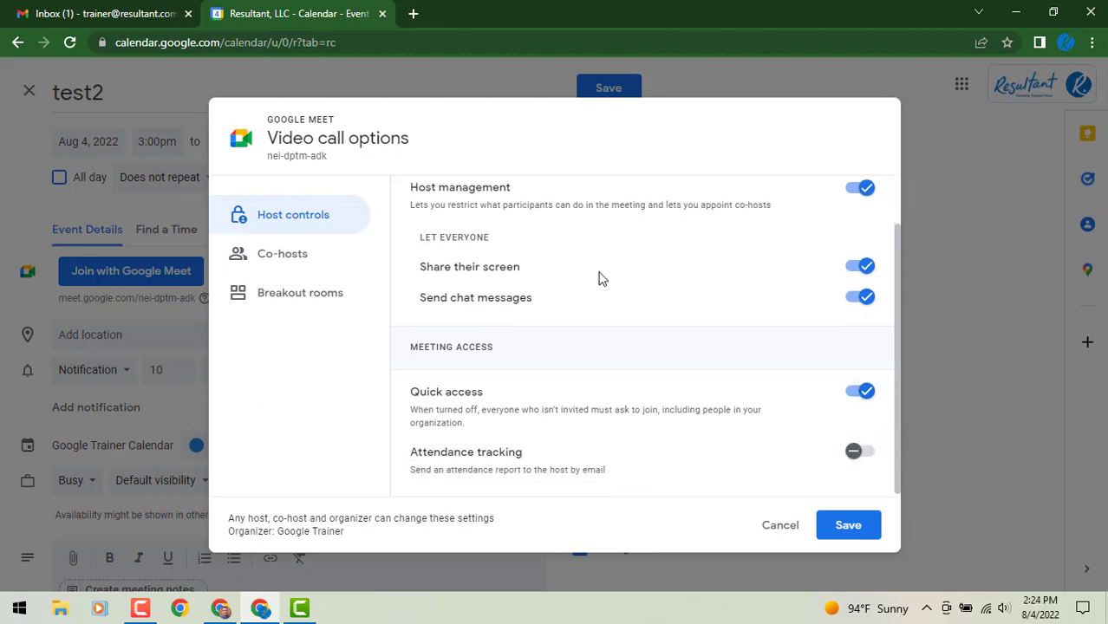
Add Trainer2 as a co-host in the test2 call's Co-hosts settings
click(309, 253)
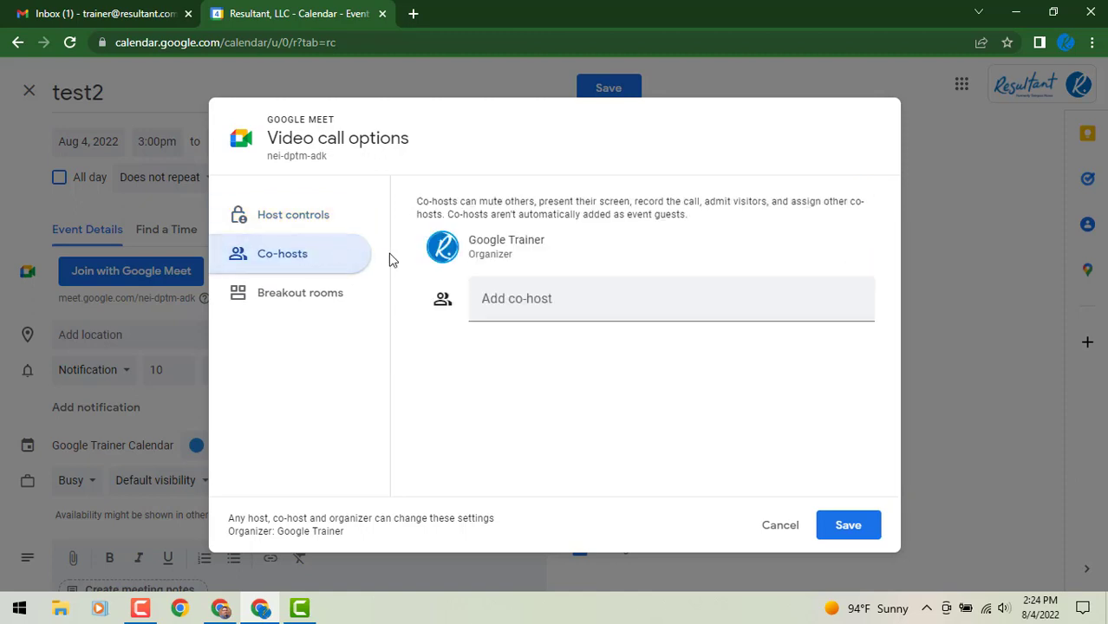
click(538, 299)
text(tr)
click(542, 446)
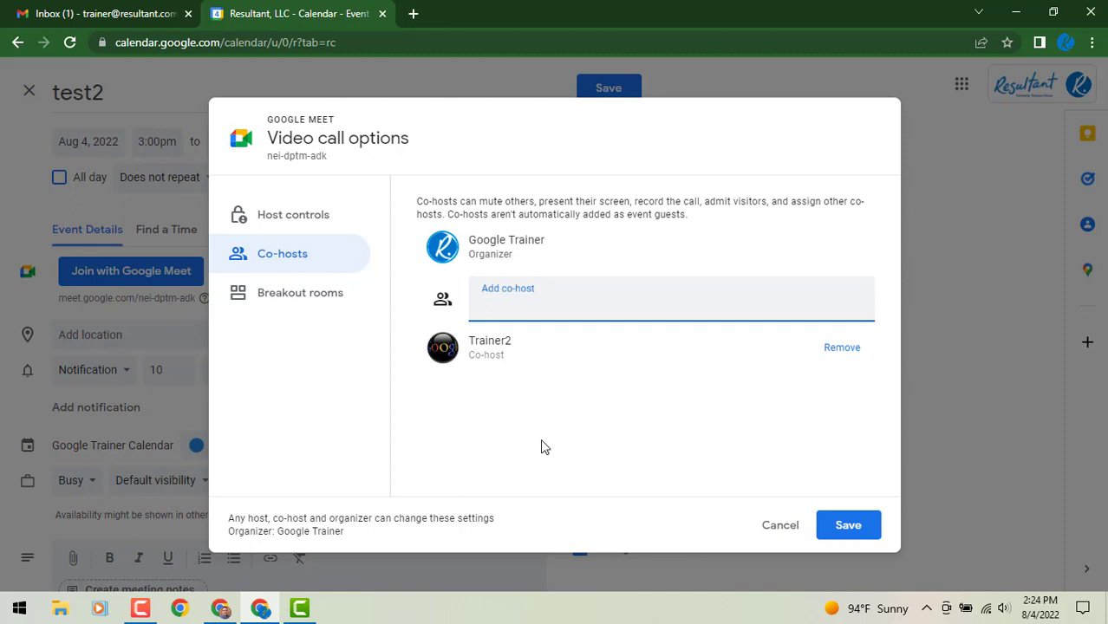